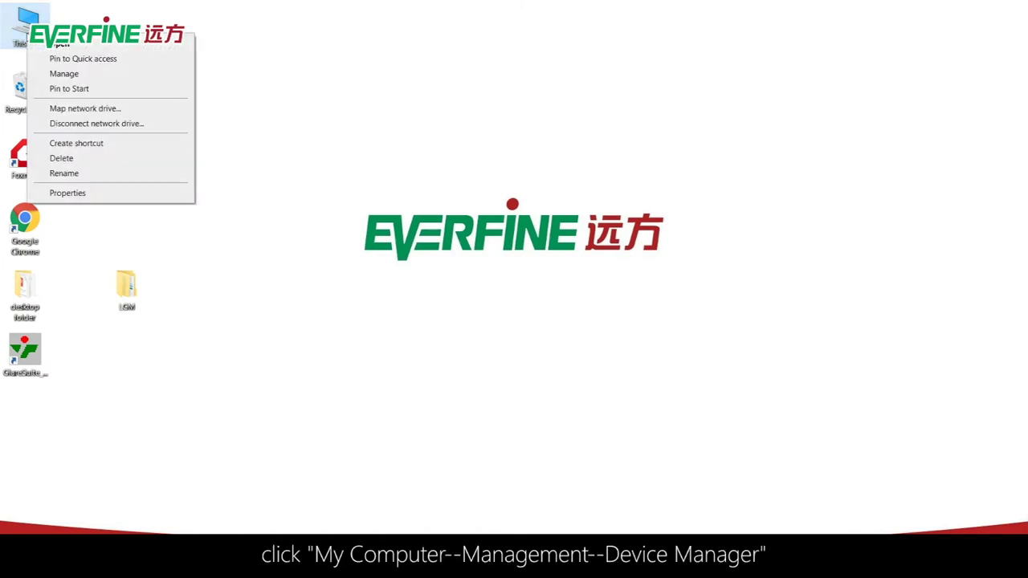
Step: Update the CX-2b driver from the LGM\CX Series USB DriverV1.20 folder in Device Manager
left_click(56, 75)
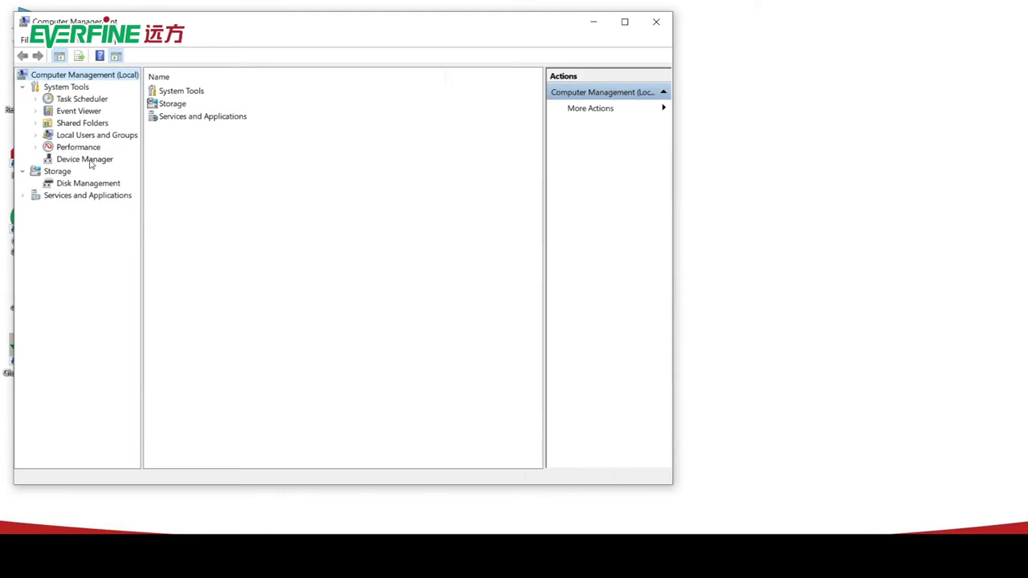
left_click(84, 160)
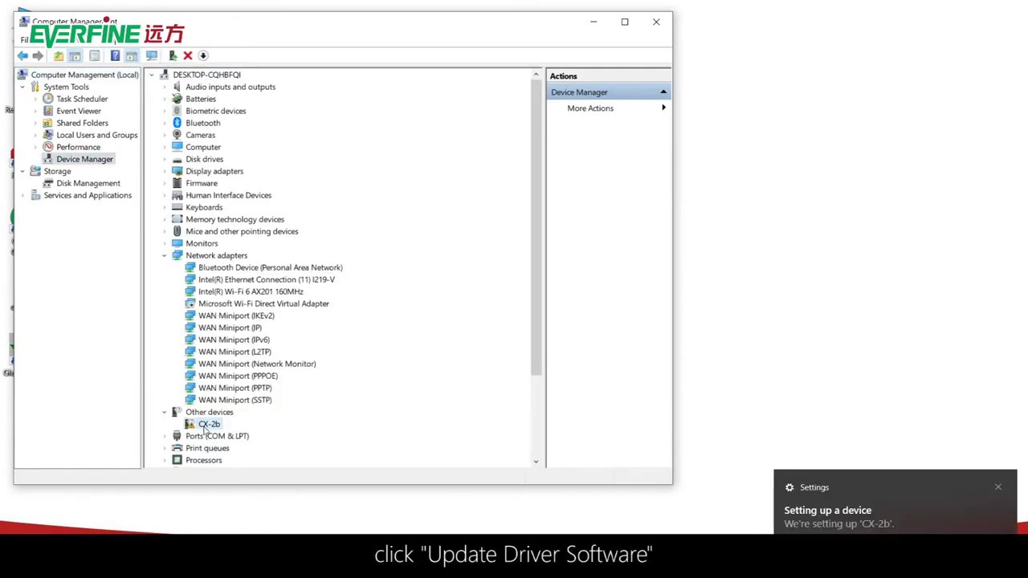
right_click(205, 427)
left_click(227, 434)
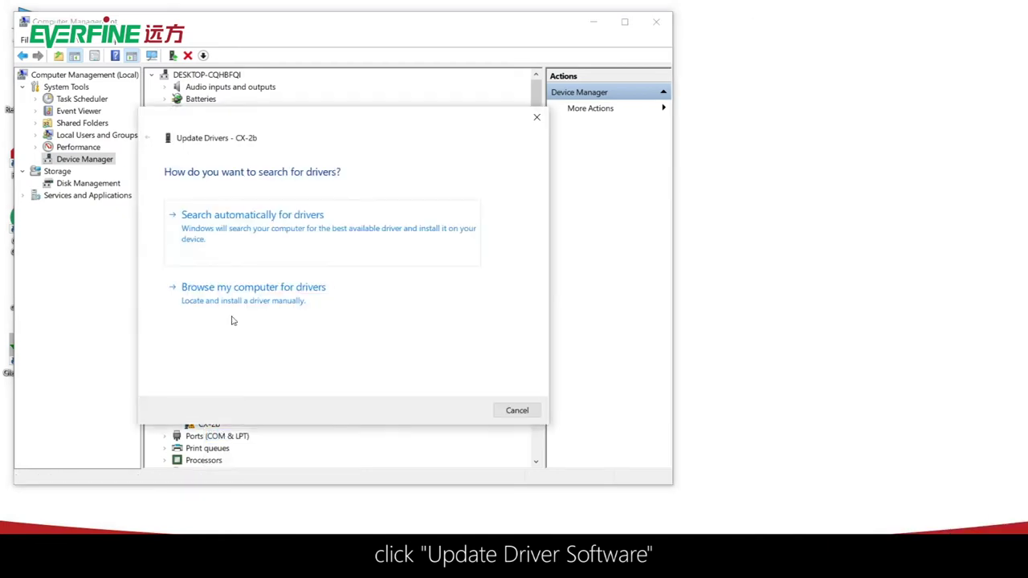
left_click(232, 287)
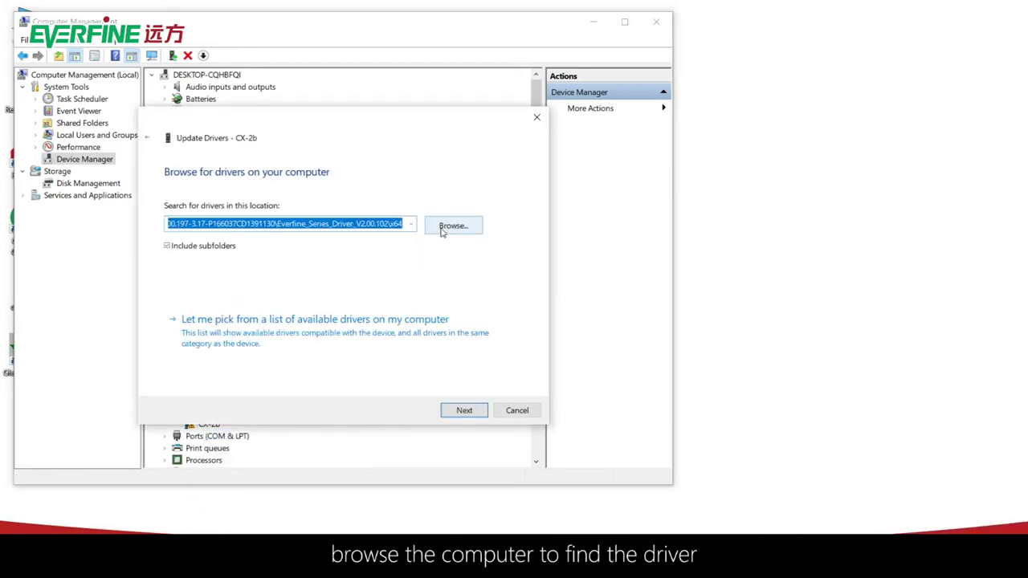
left_click(440, 227)
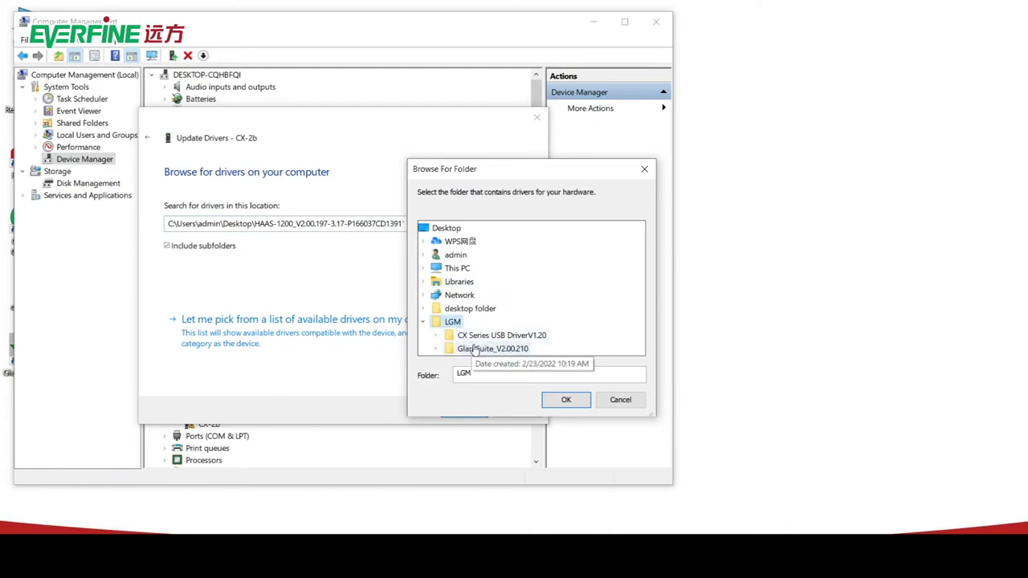
left_click(501, 335)
left_click(563, 400)
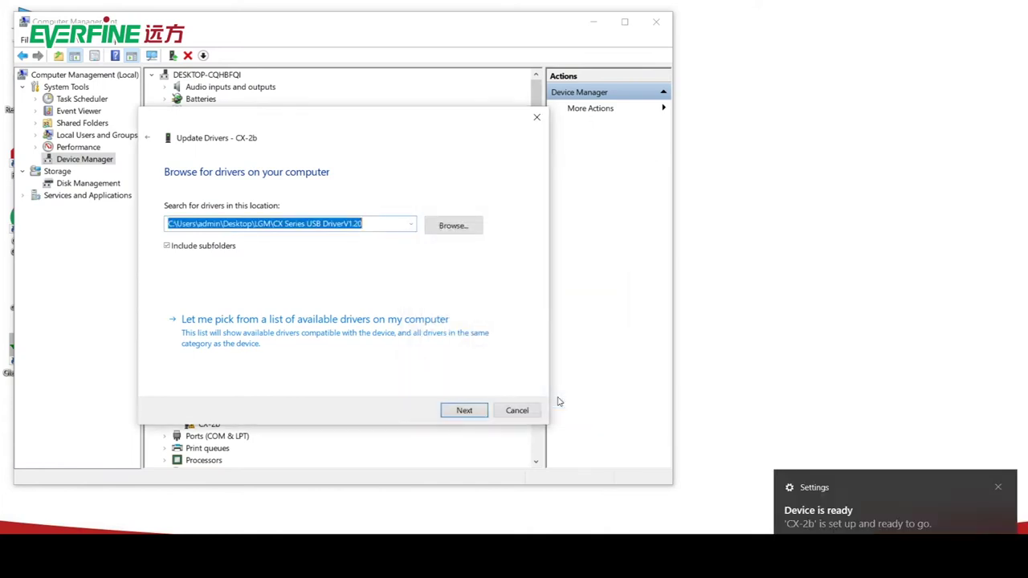
left_click(465, 411)
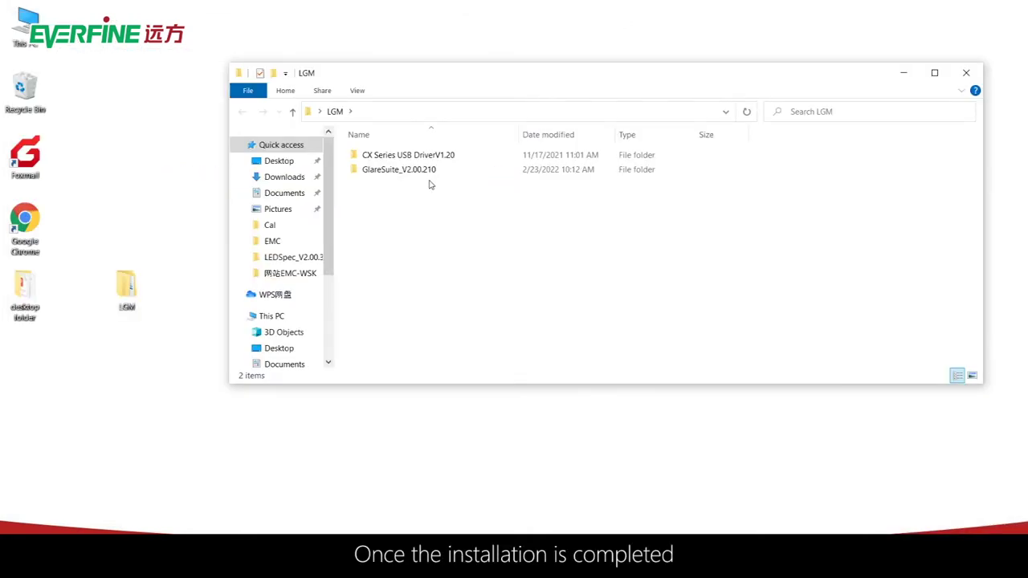
Step: Run GlareSuite_V2.00.210 setup, keeping 'Create a desktop shortcut' ticked, and install
double_click(427, 171)
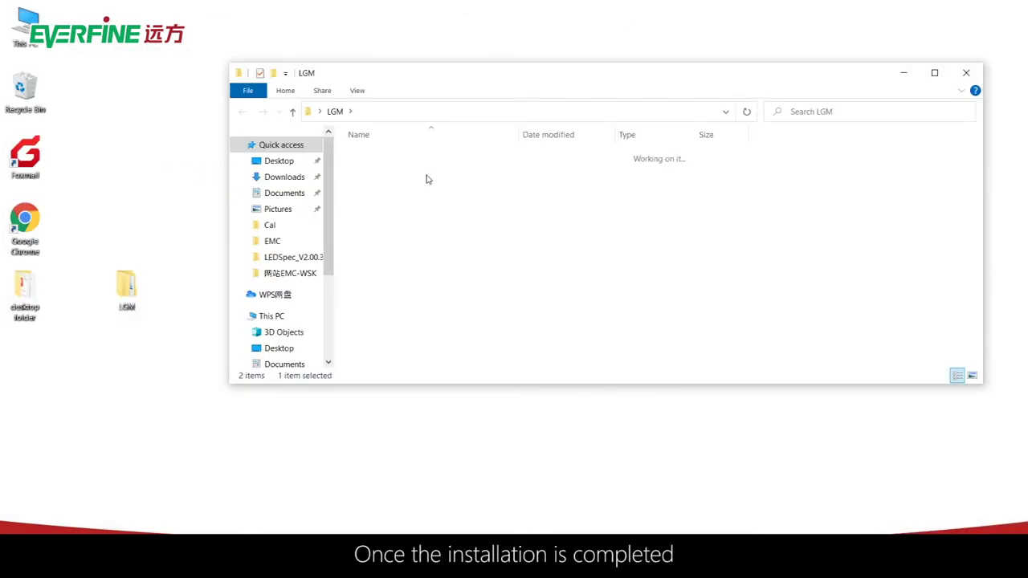
double_click(402, 218)
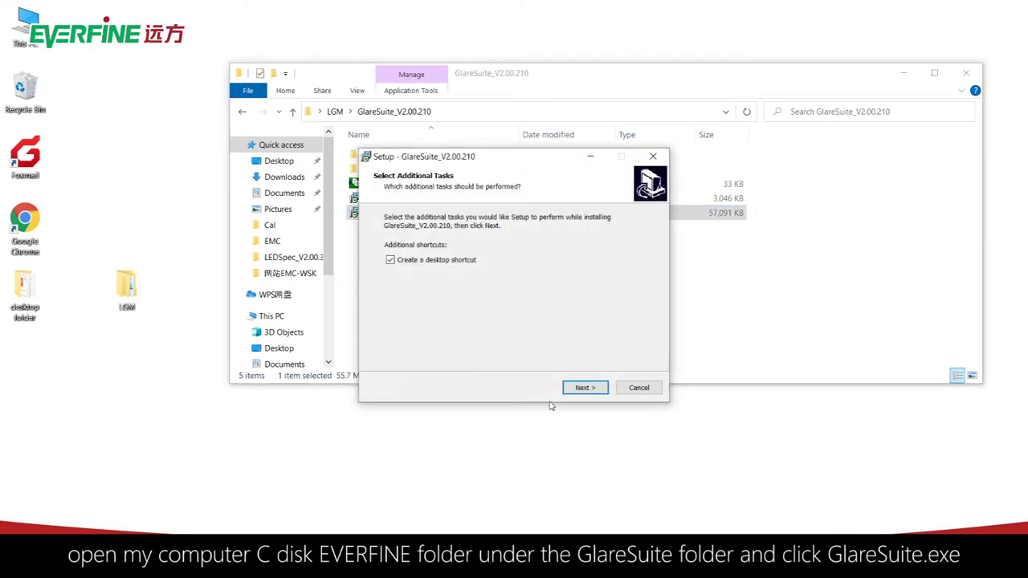
left_click(583, 388)
left_click(584, 388)
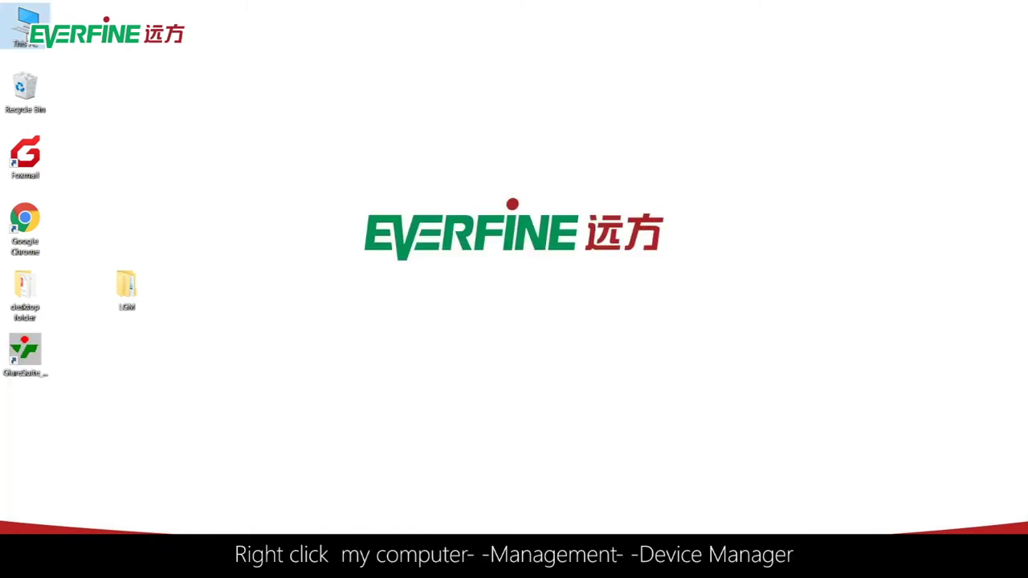
Step: Look up the USB Serial Port (COM5) under Ports in Device Manager, then return to GlareSuite
right_click(27, 33)
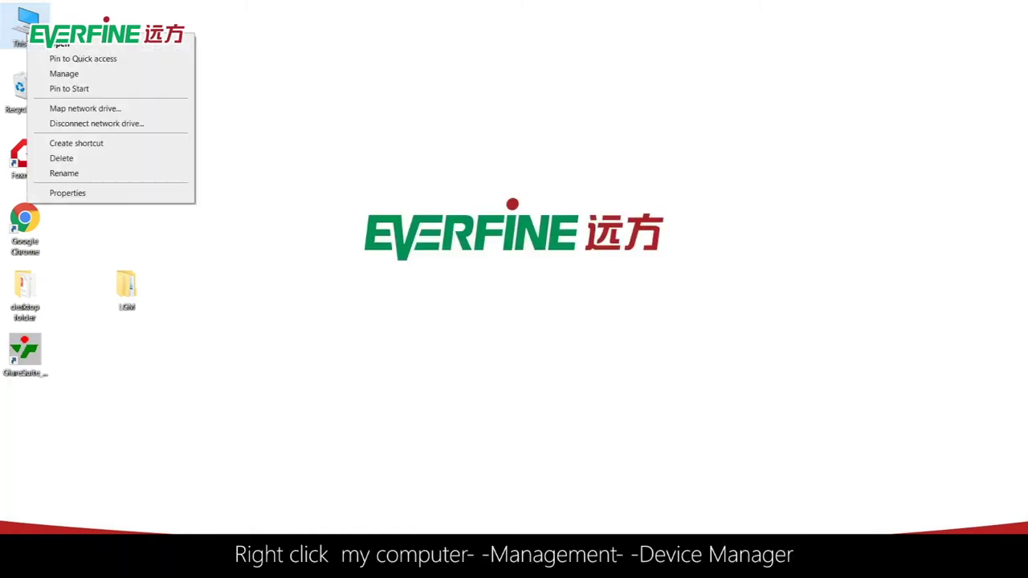
left_click(57, 76)
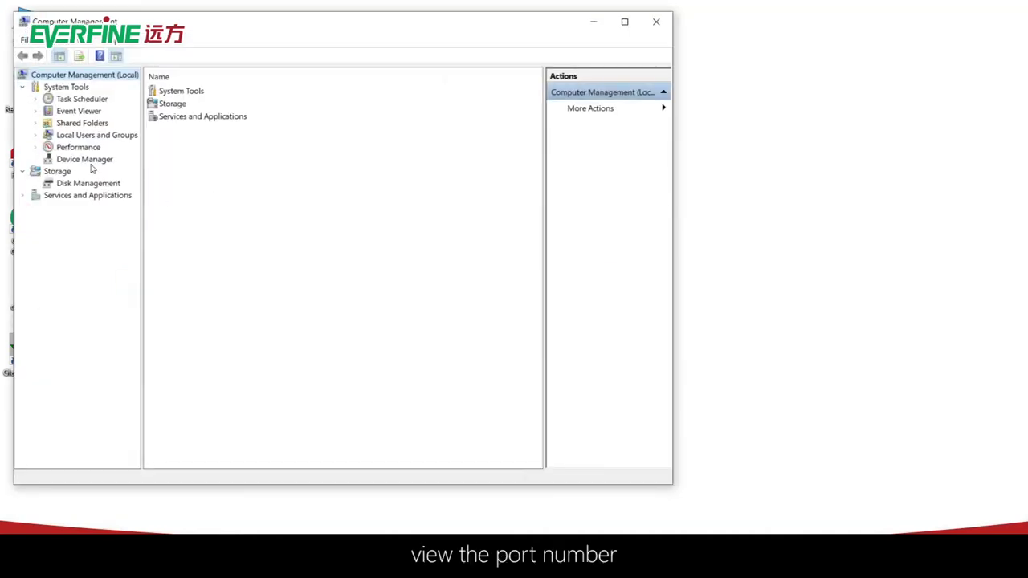
left_click(90, 159)
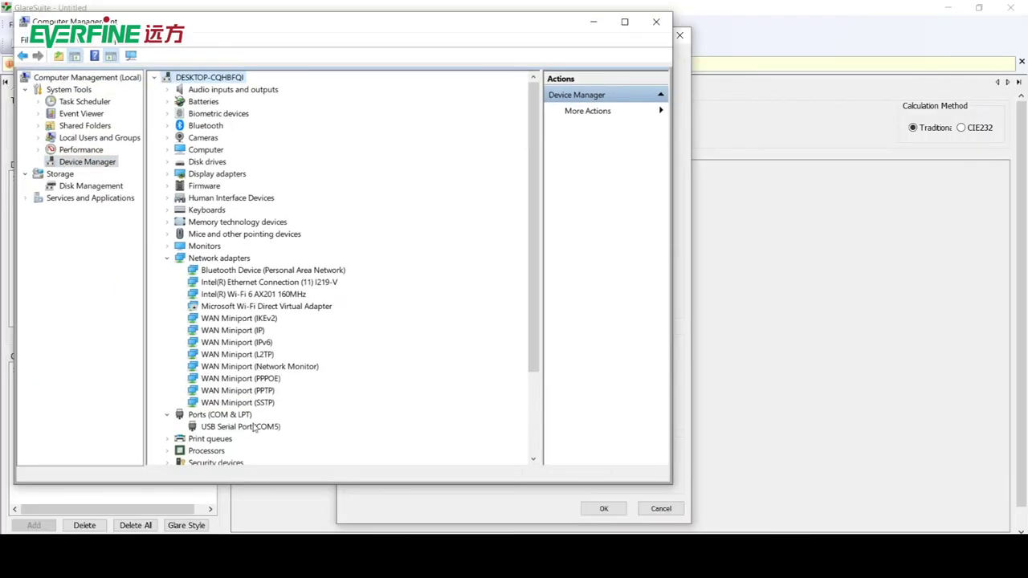
scroll(247, 426, "down", 1)
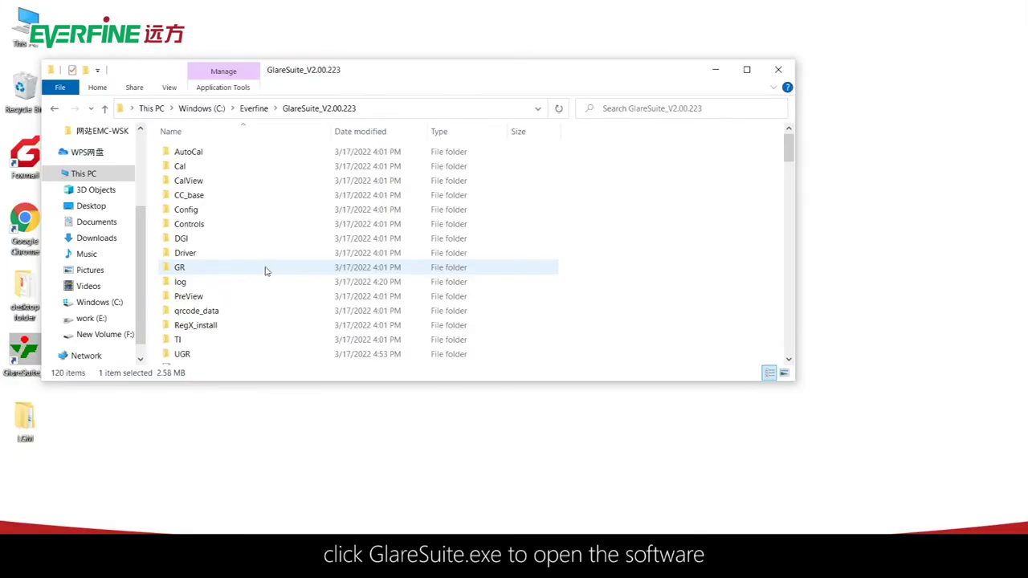
scroll(267, 271, "down", 12)
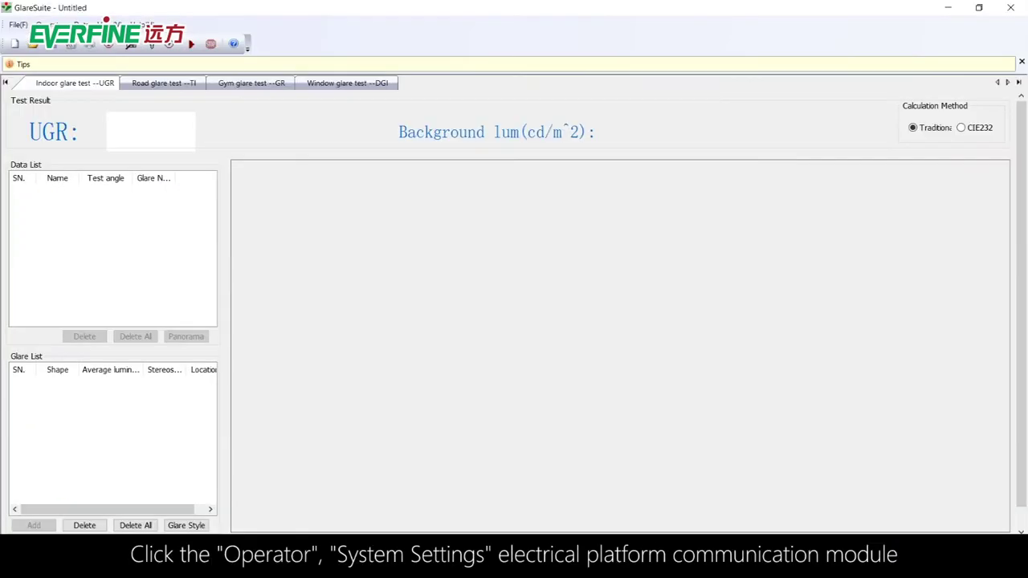
left_click(50, 24)
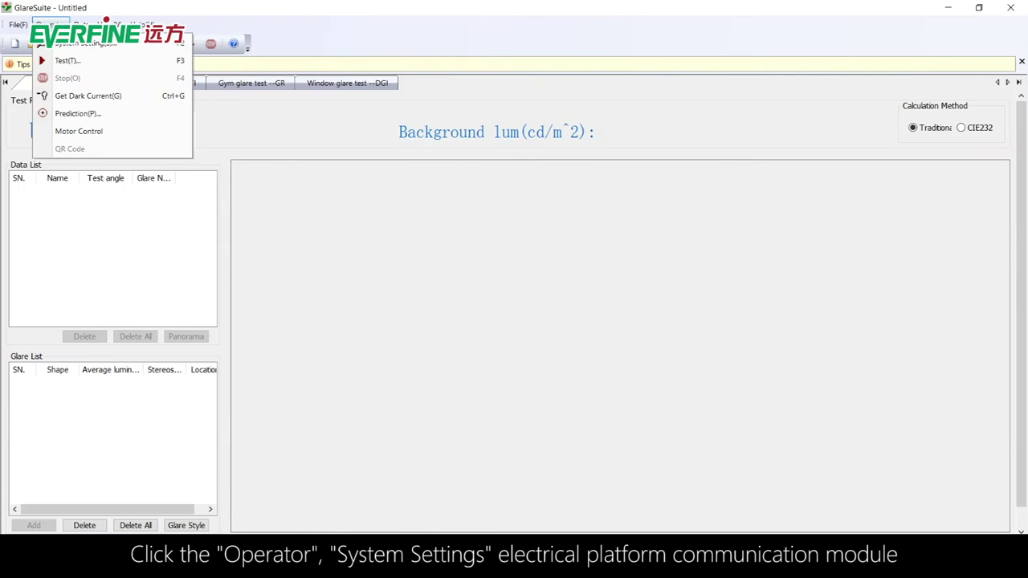
Step: Test the meter connection on COM9 in System Setting and dismiss the failure messages
left_click(77, 43)
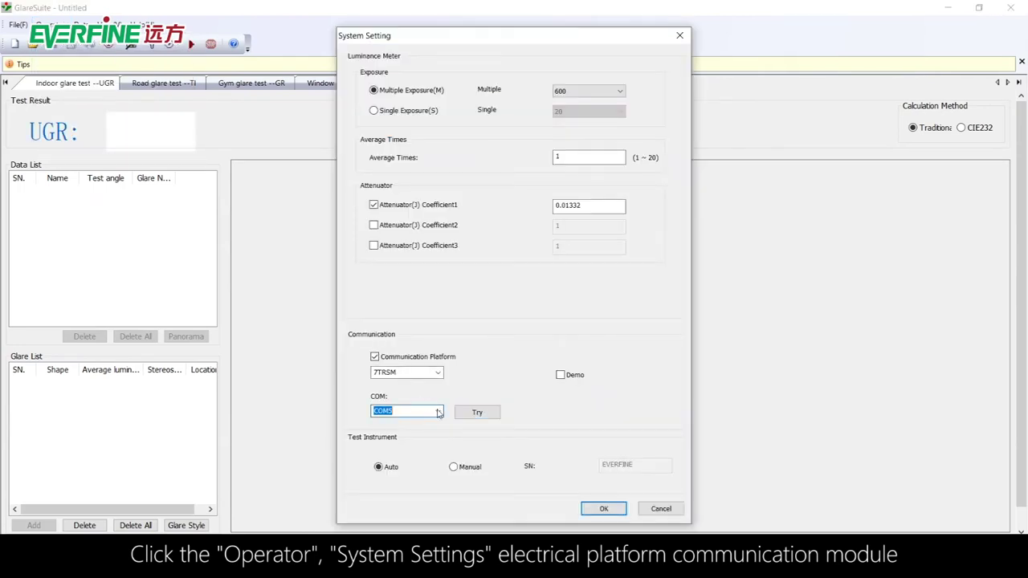
left_click(438, 412)
left_click(428, 308)
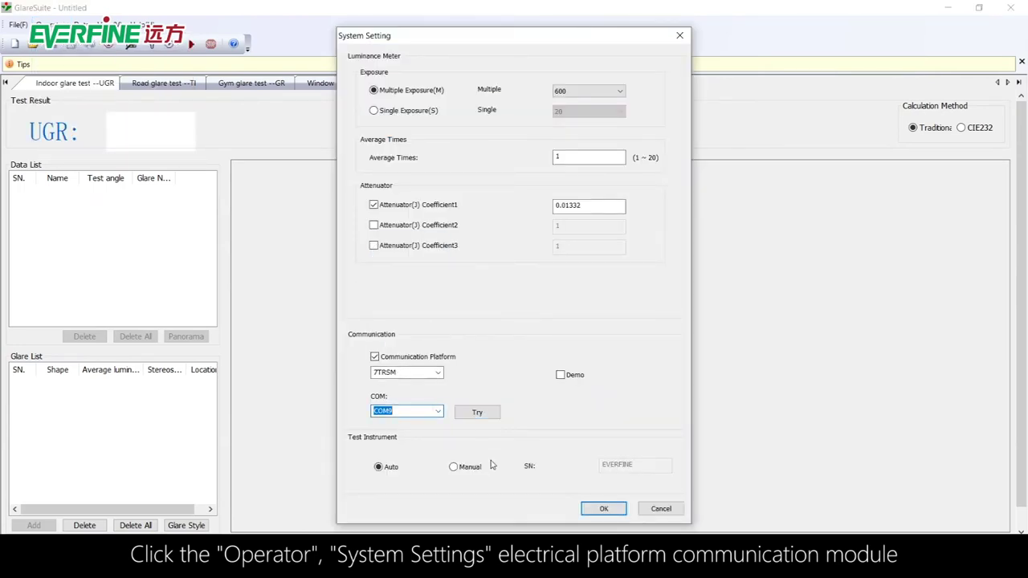
left_click(486, 413)
left_click(540, 326)
left_click(541, 327)
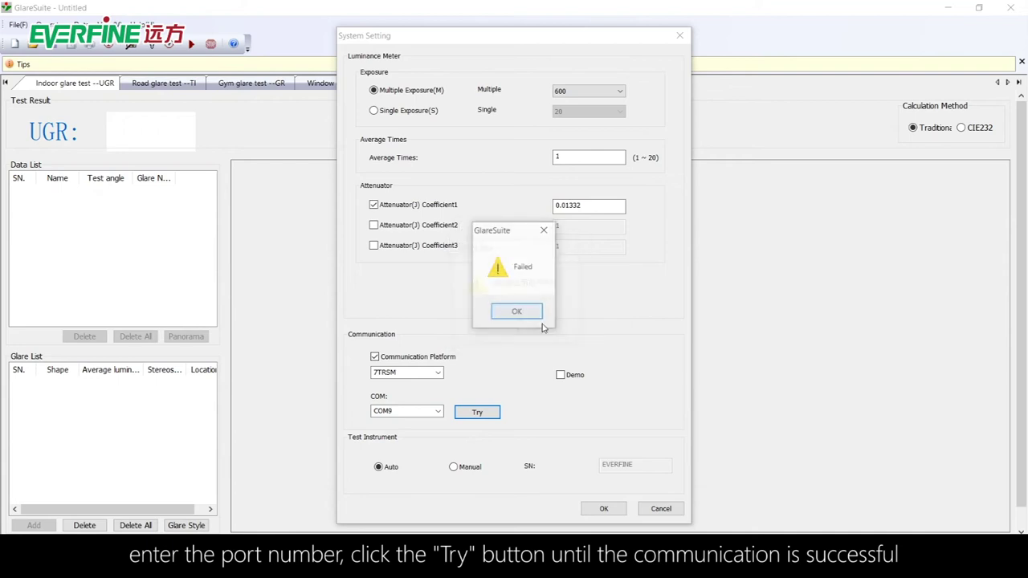
left_click(533, 314)
Step: Switch the communication port to COM5 and retest the connection successfully
left_click(438, 412)
left_click(405, 273)
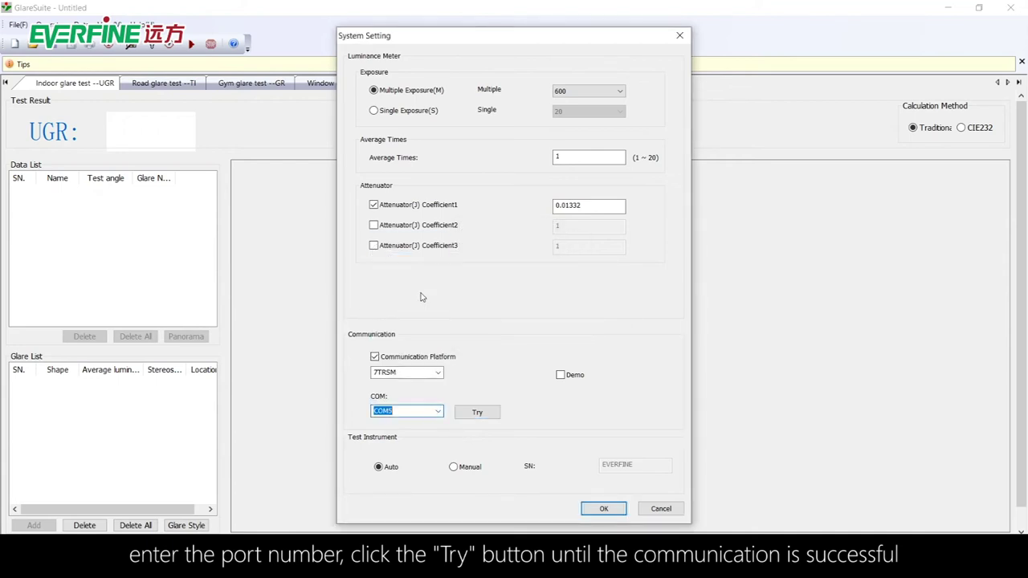
left_click(470, 414)
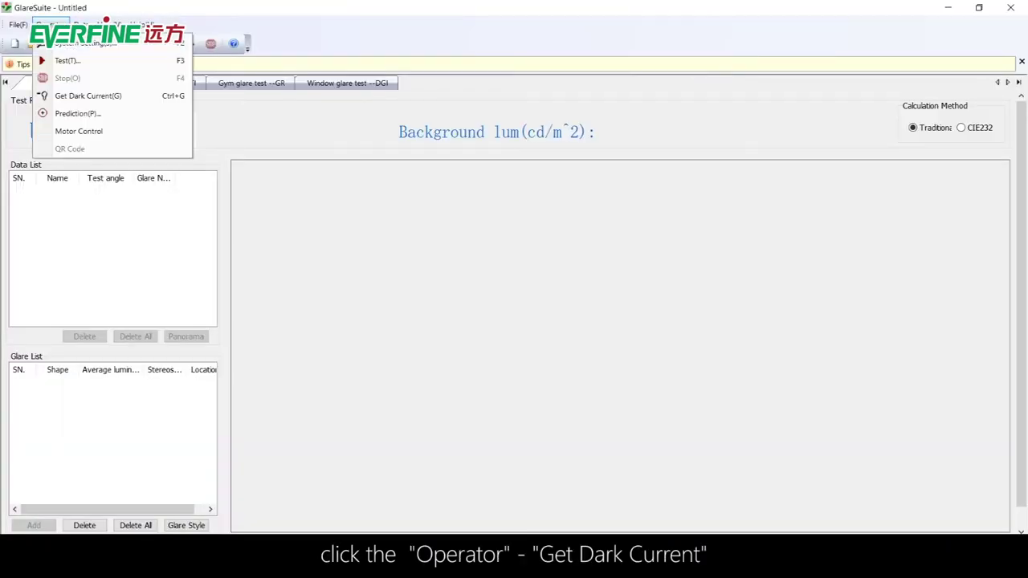
Step: Acquire the meter's dark current and dismiss the completion message
left_click(84, 96)
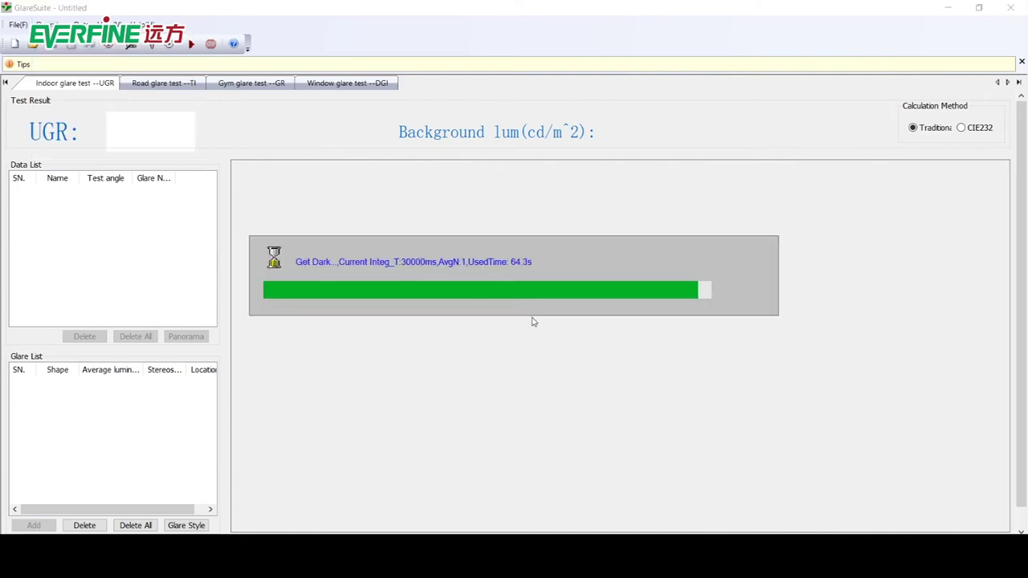
left_click(522, 314)
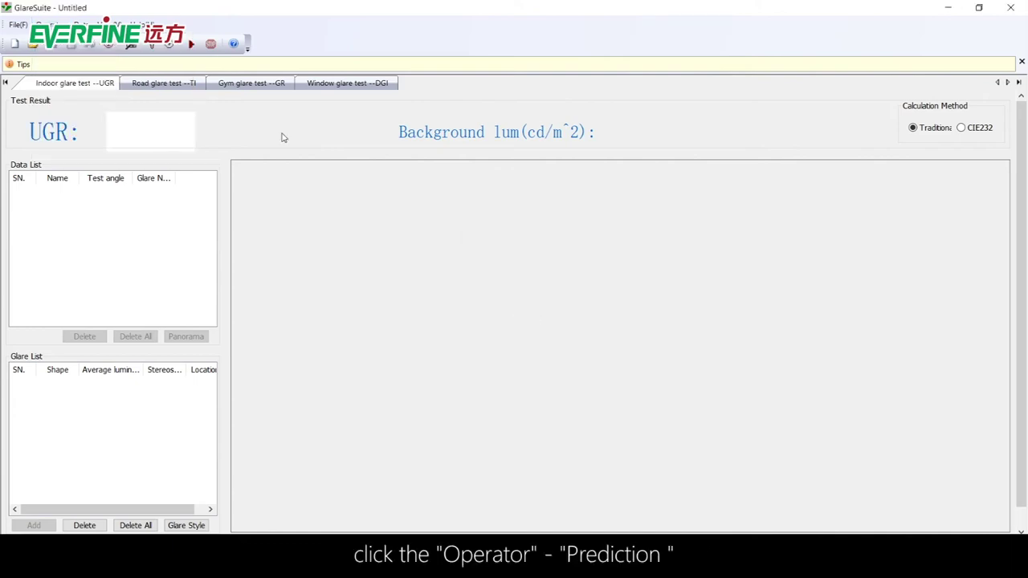
left_click(50, 24)
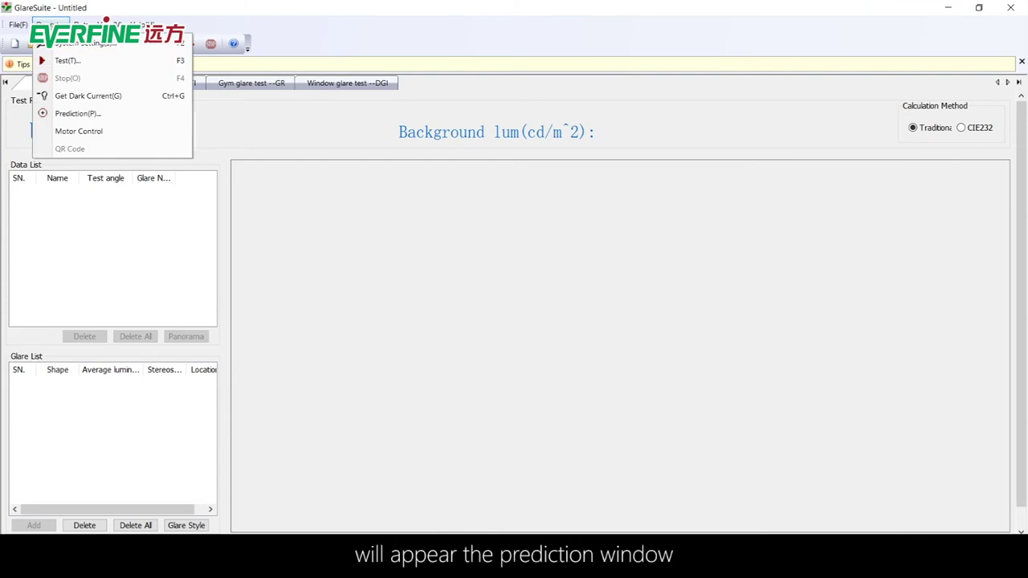
Step: Raise the Prediction integration time to 3000 ms and rerun single-test previews until AD Over clears
left_click(74, 113)
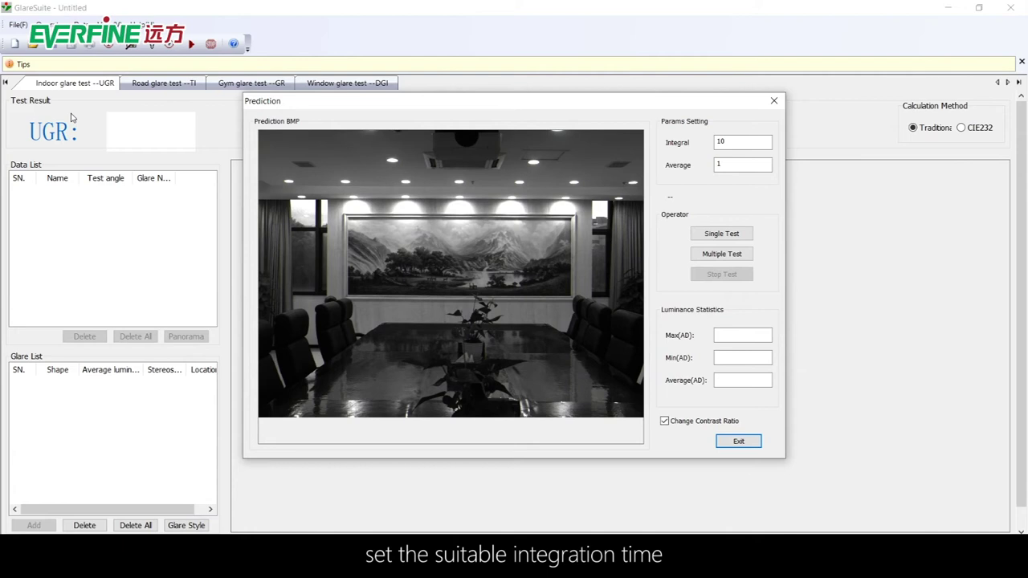
left_click(719, 235)
double_click(713, 142)
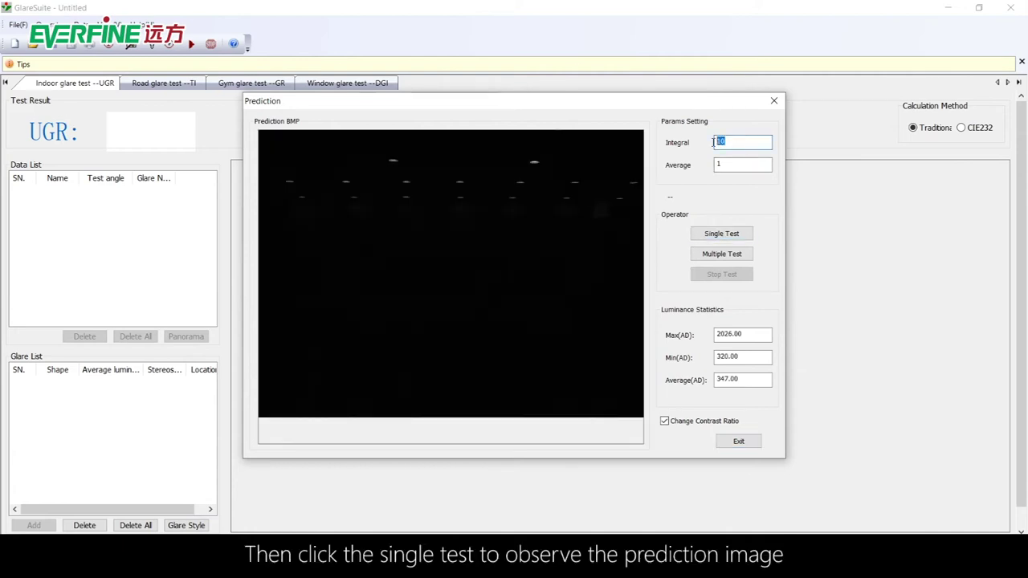
type("300")
left_click(729, 234)
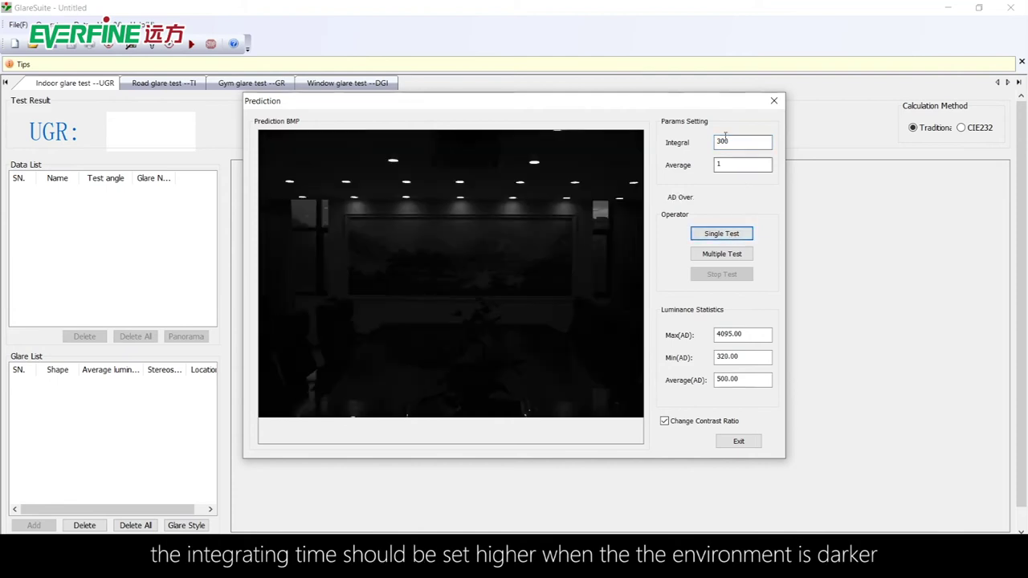
left_click(722, 239)
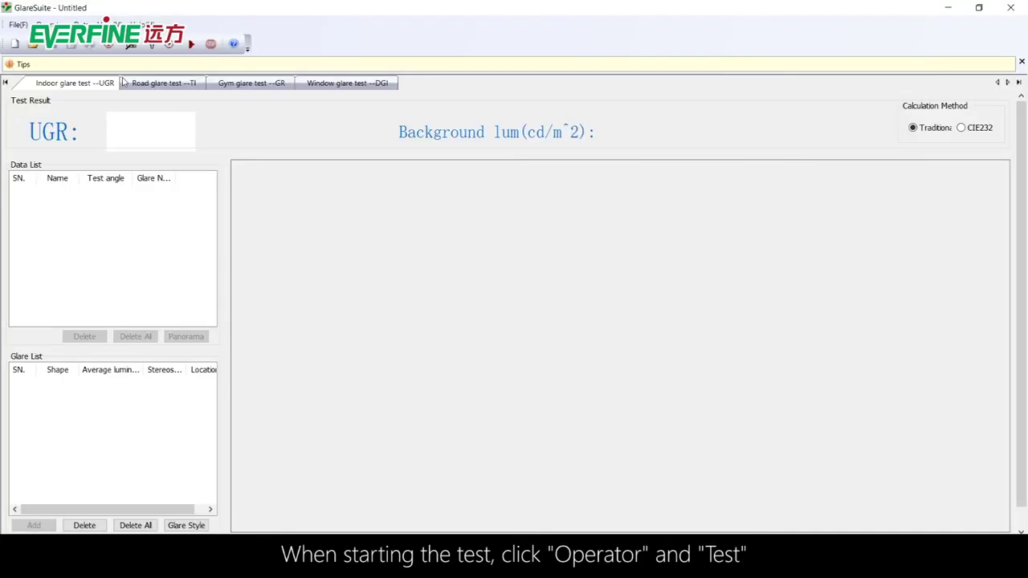
Step: Launch the UGR test in Auto Test mode, measuring 12 angles to UGR 8.7
left_click(46, 25)
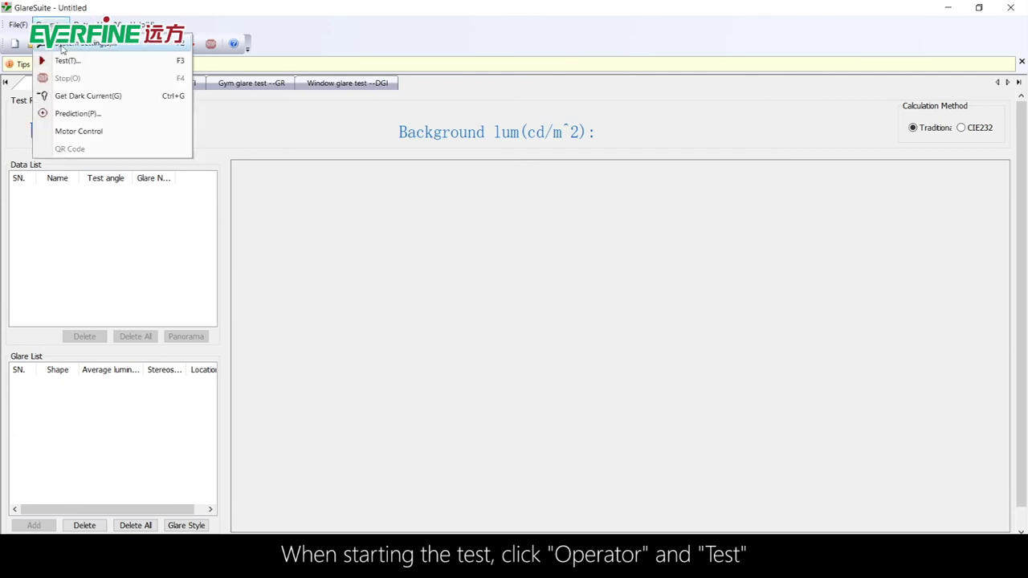
left_click(63, 66)
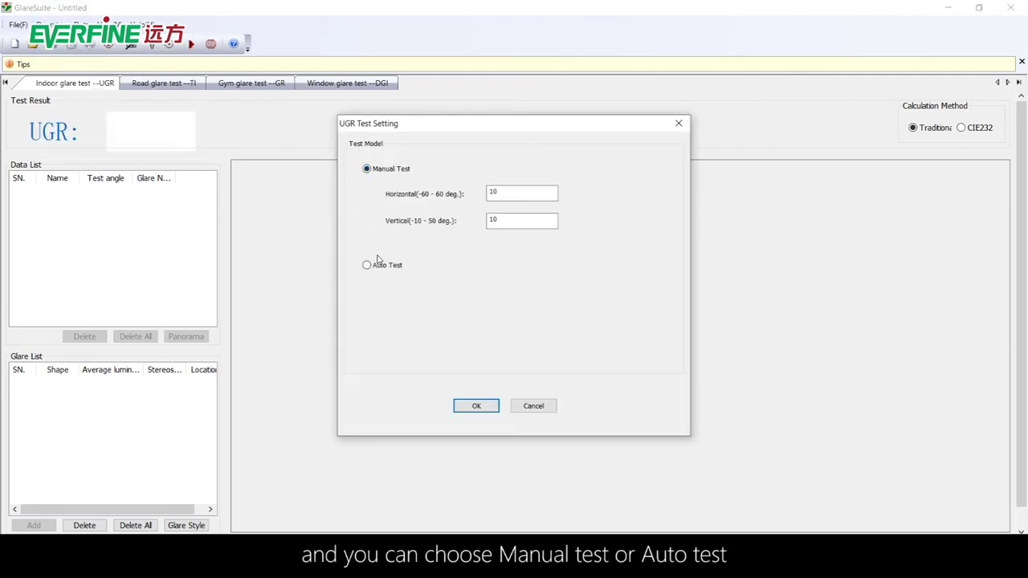
left_click(367, 265)
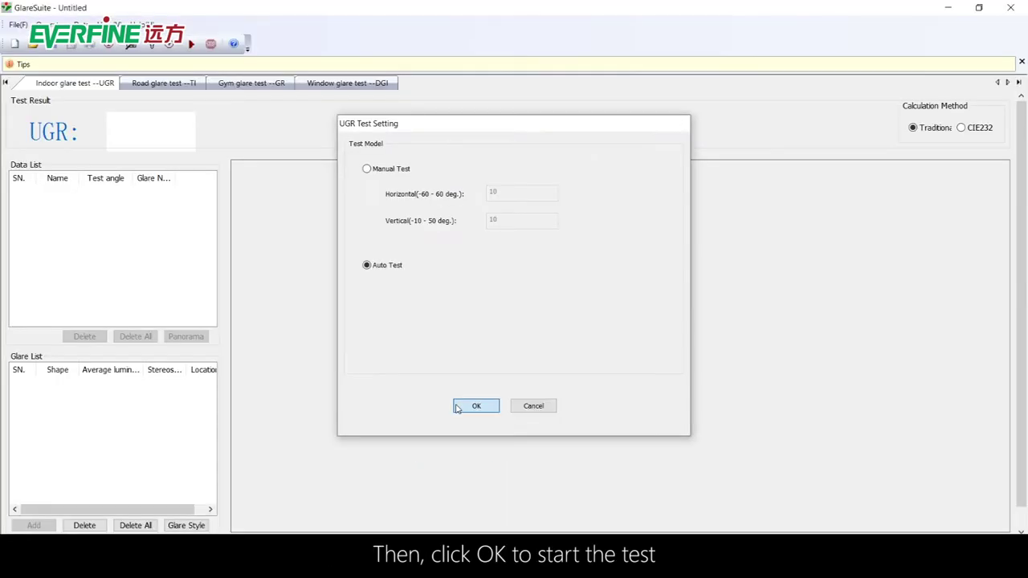
left_click(442, 475)
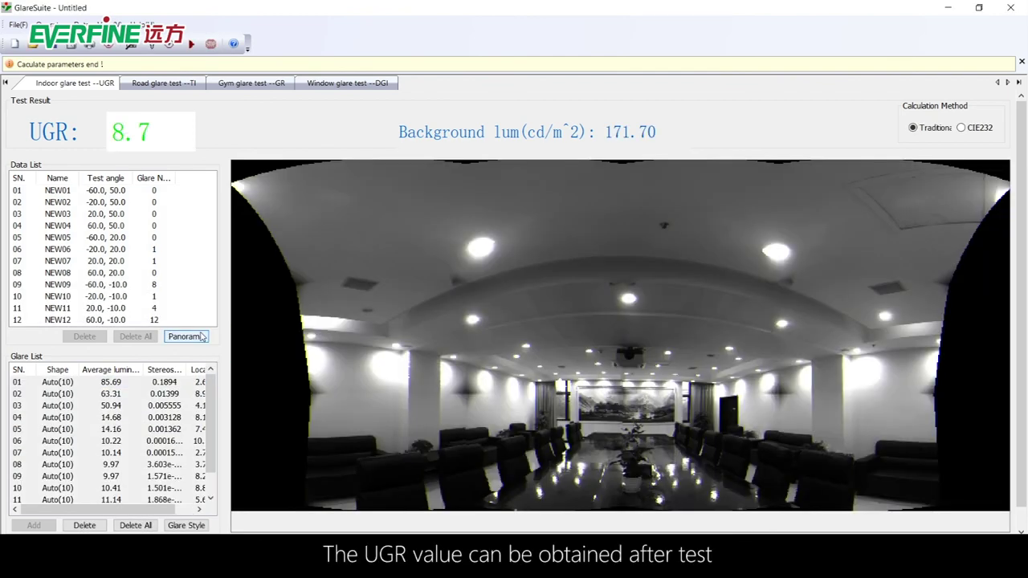
Step: Show the panoramic image and confirm Auto Threshold glare style (10 cd/m², 10-pixel minimum)
left_click(204, 337)
left_click(173, 524)
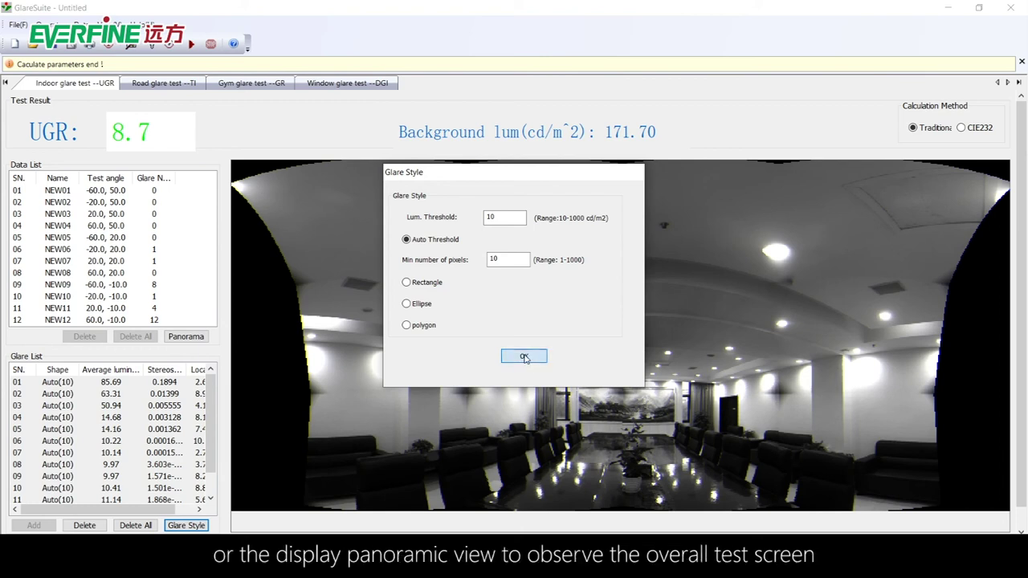
left_click(523, 355)
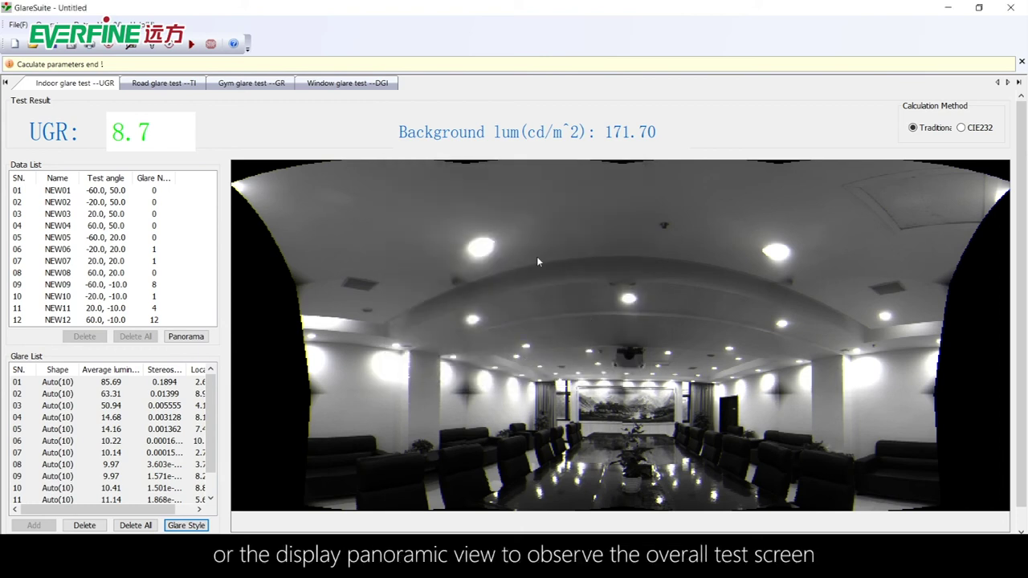